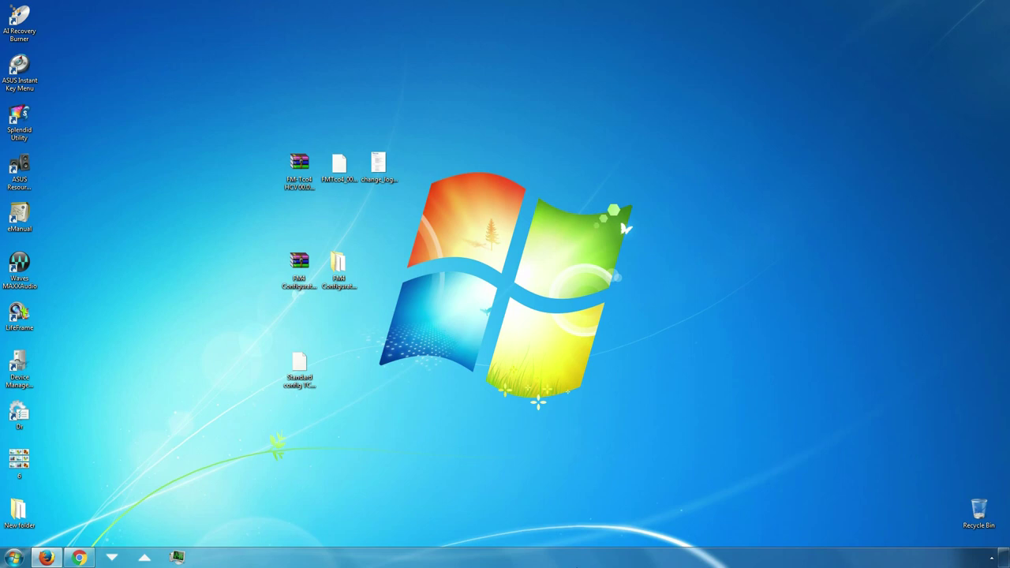
Open the FM4 Configurator 00.02.16 folder on the desktop and select VCP.exe
{"action": "double_click", "coordinate": [345, 276]}
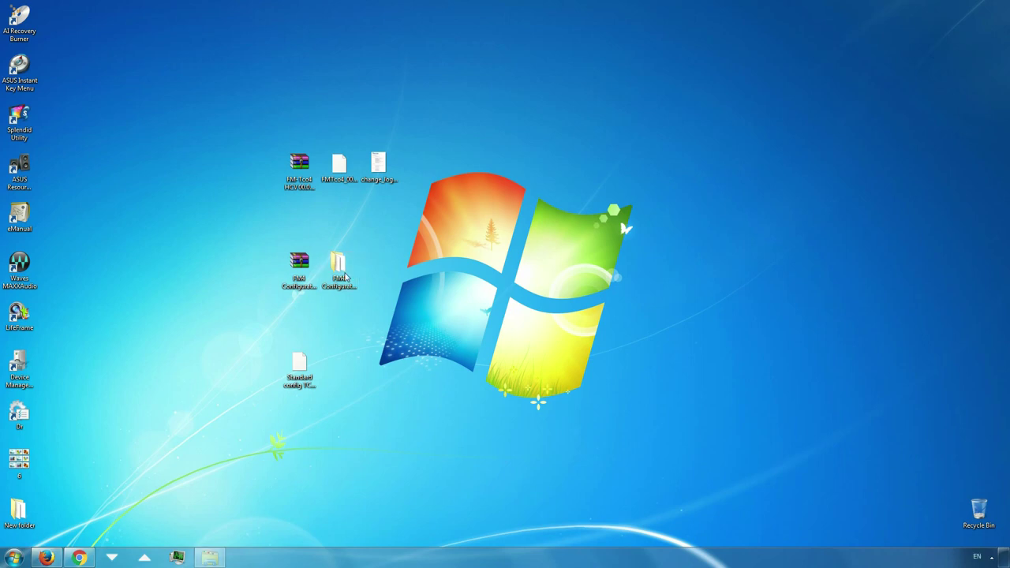
{"action": "left_click", "coordinate": [421, 367]}
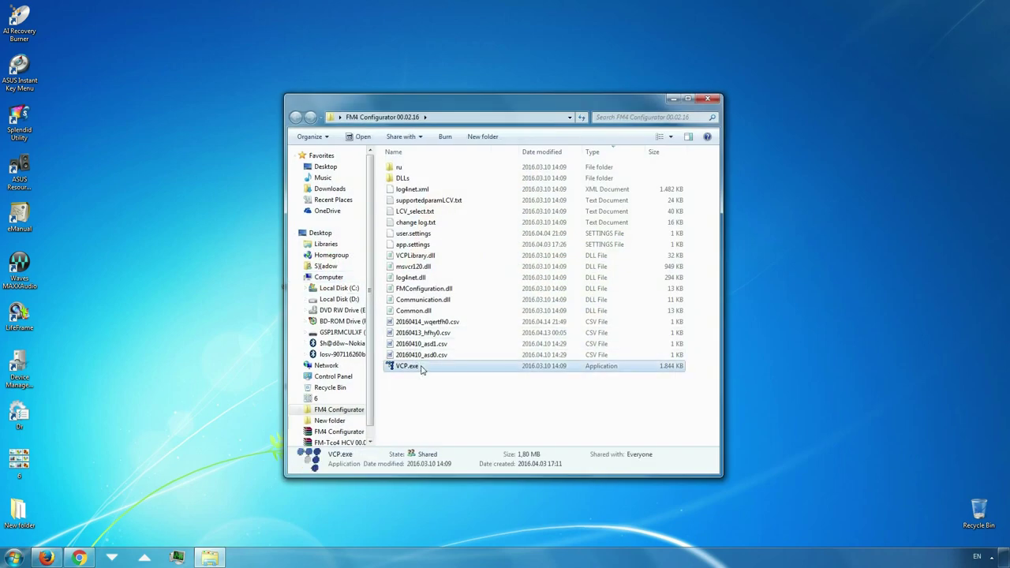
Start the configurator from VCP.exe and choose Tco4 HCV as the device type
{"action": "double_click", "coordinate": [422, 367]}
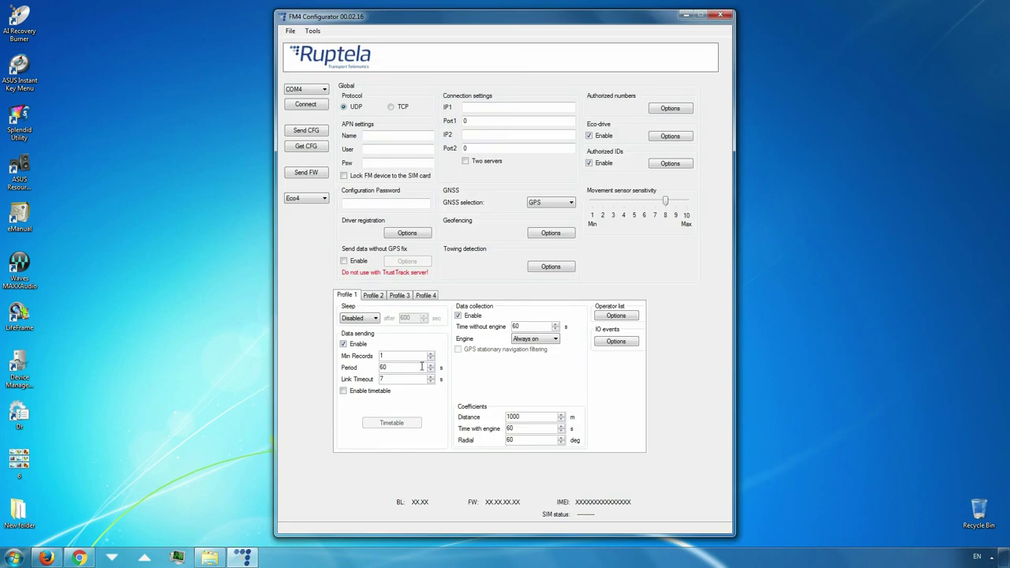
{"action": "left_click", "coordinate": [308, 201]}
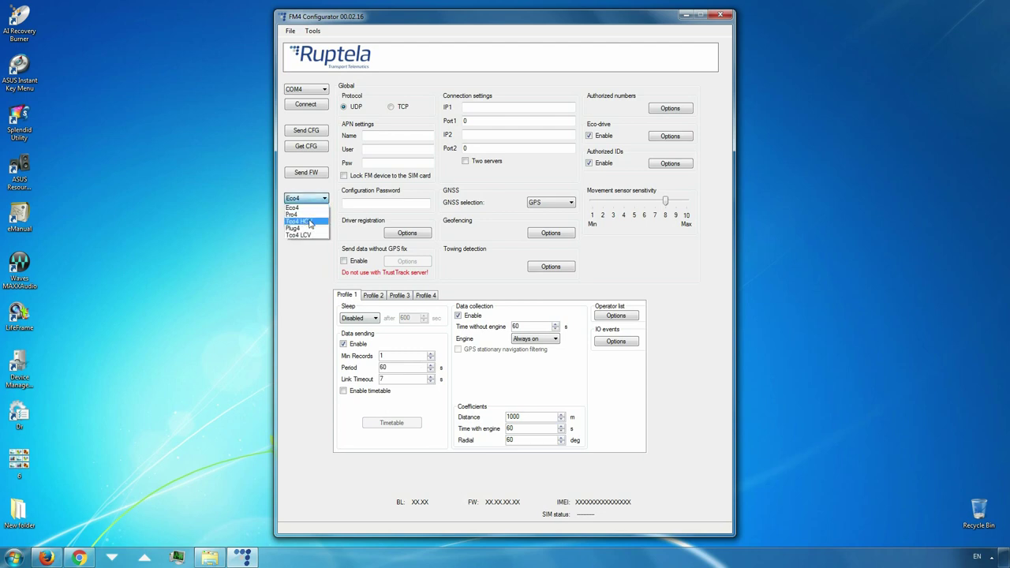
{"action": "left_click", "coordinate": [310, 221]}
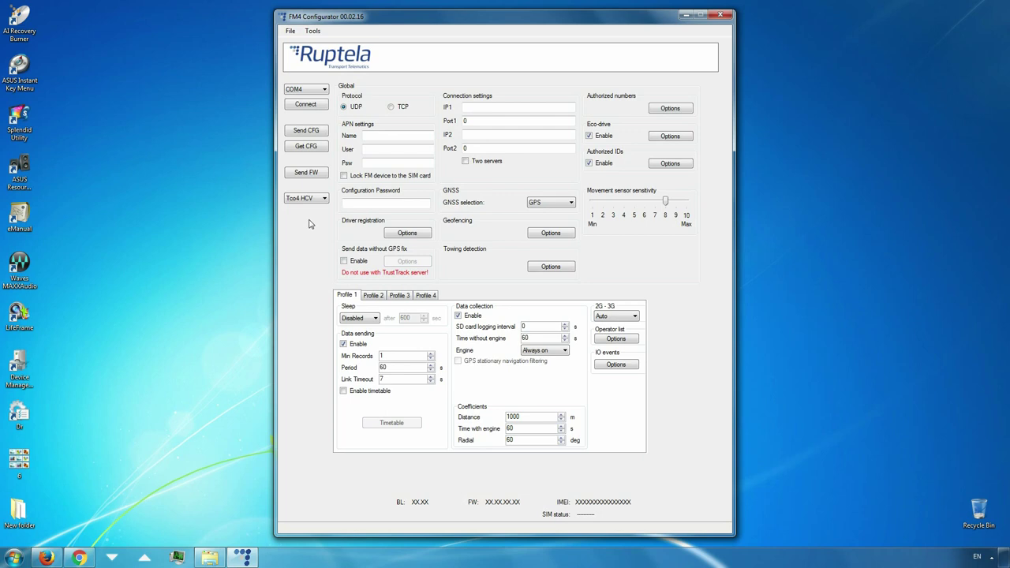
{"action": "left_click", "coordinate": [290, 34]}
Load the configuration file 'Standard config TCO4 HCV (for clients).ft4c' via Open CFG
{"action": "left_click", "coordinate": [298, 68]}
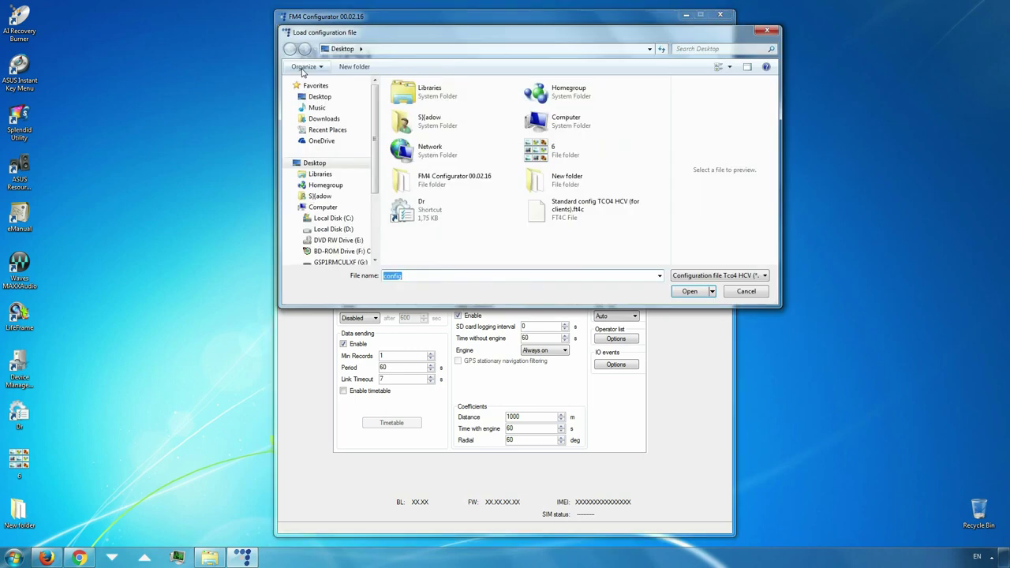
{"action": "left_click", "coordinate": [540, 214]}
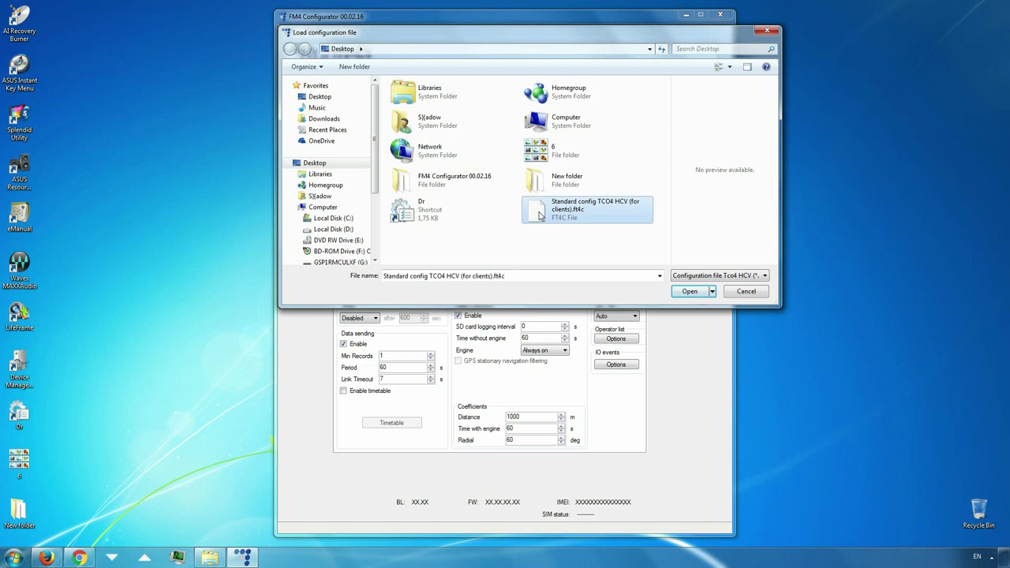
{"action": "left_click", "coordinate": [688, 291]}
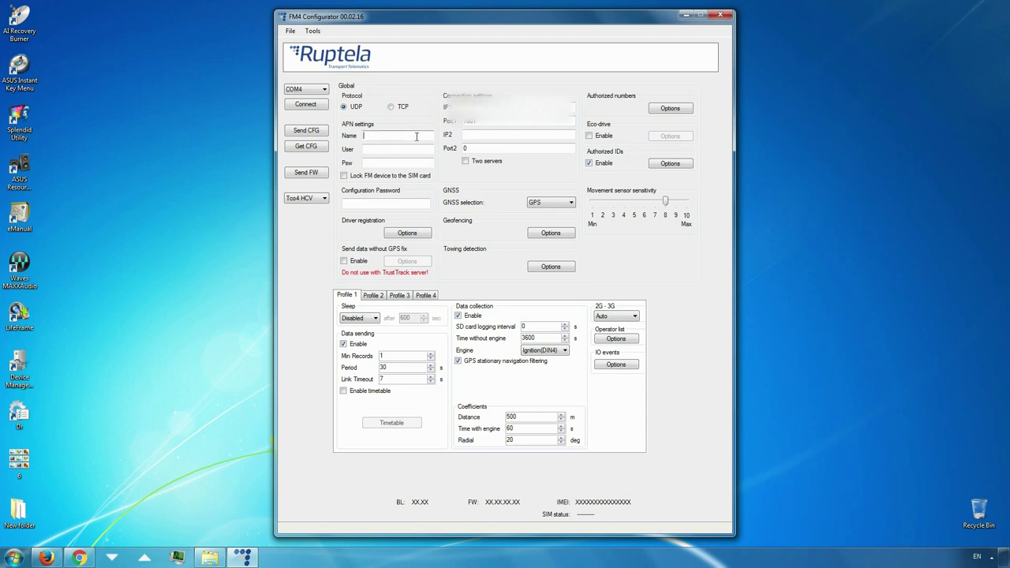
Enter apn.name as the APN name and bring up the IO event settings
{"action": "type", "text": "pn.name"}
{"action": "left_click", "coordinate": [616, 365]}
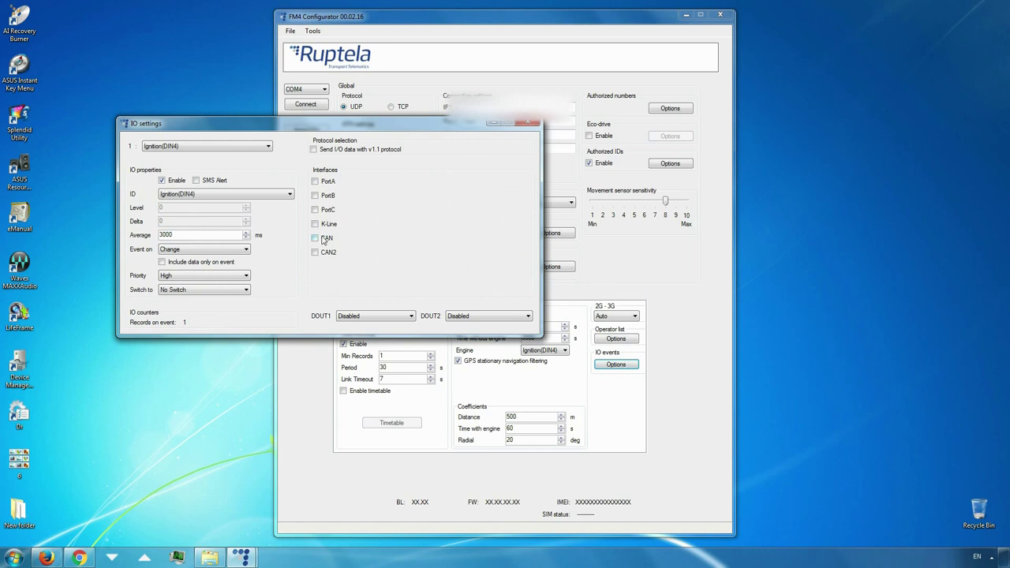
Tick the CAN checkbox in IO settings and set its mode to LCV
{"action": "left_click", "coordinate": [315, 239]}
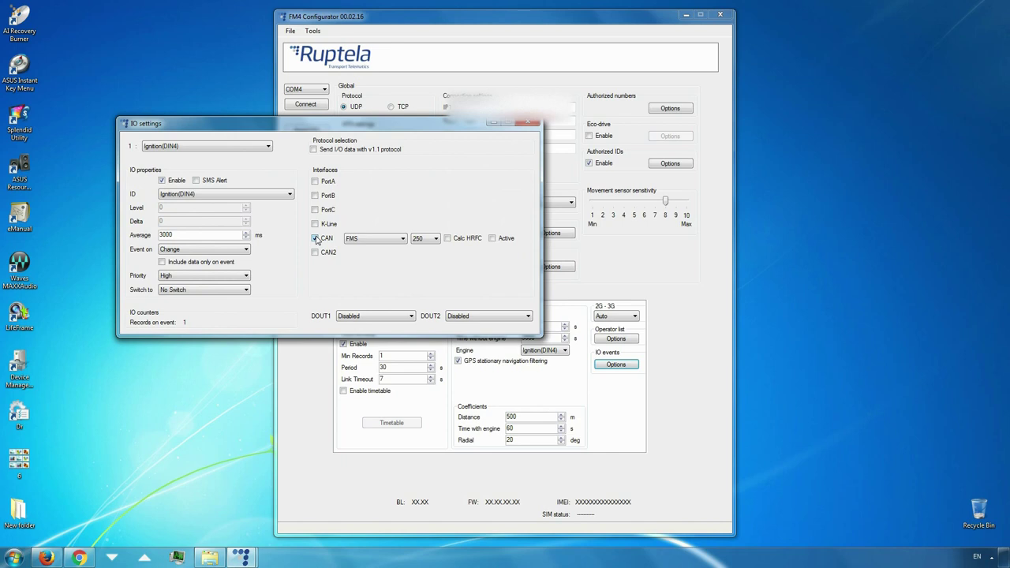
{"action": "left_click", "coordinate": [403, 239]}
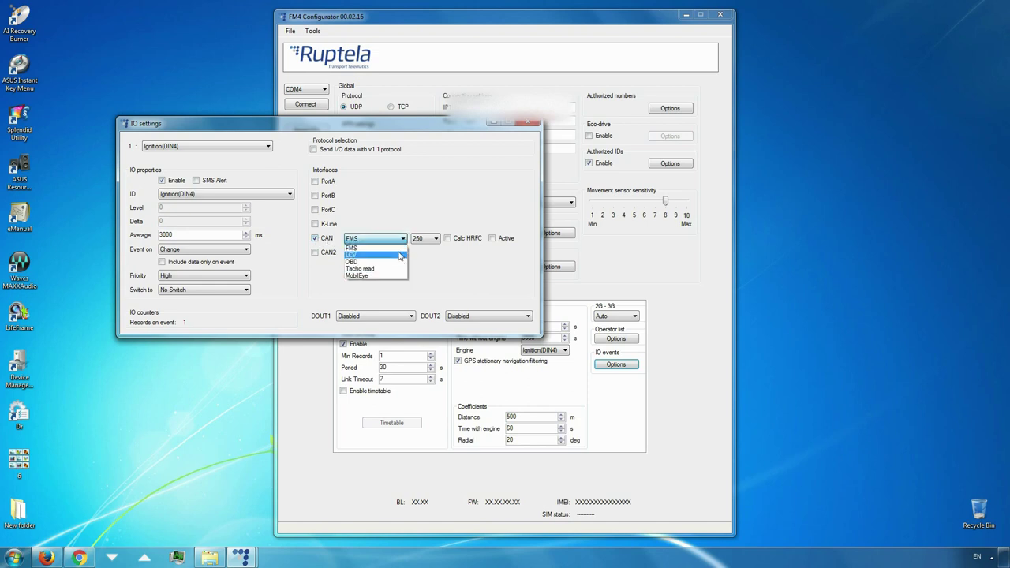
{"action": "left_click", "coordinate": [400, 256]}
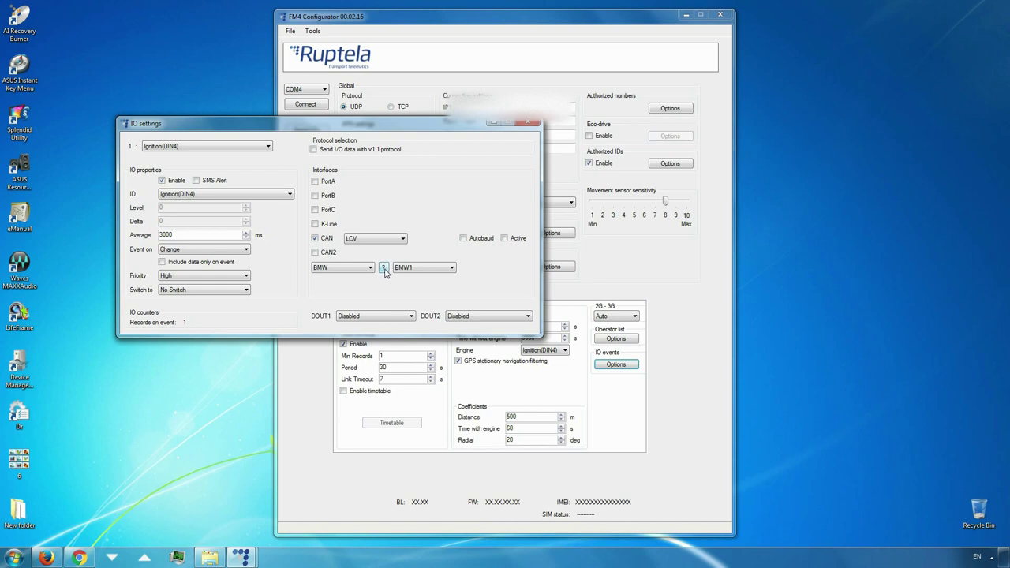
Pick Volkswagen Golf GTE 2014-2015 in the LCV wizard to apply the VAG7 profile
{"action": "left_click", "coordinate": [384, 268]}
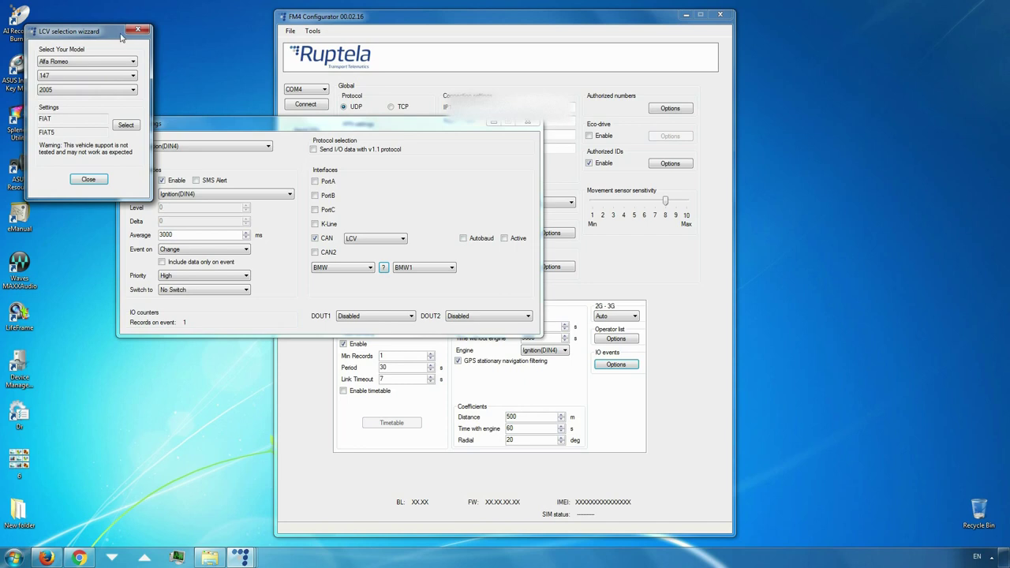
{"action": "left_click_drag", "start_coordinate": [115, 32], "coordinate": [473, 144]}
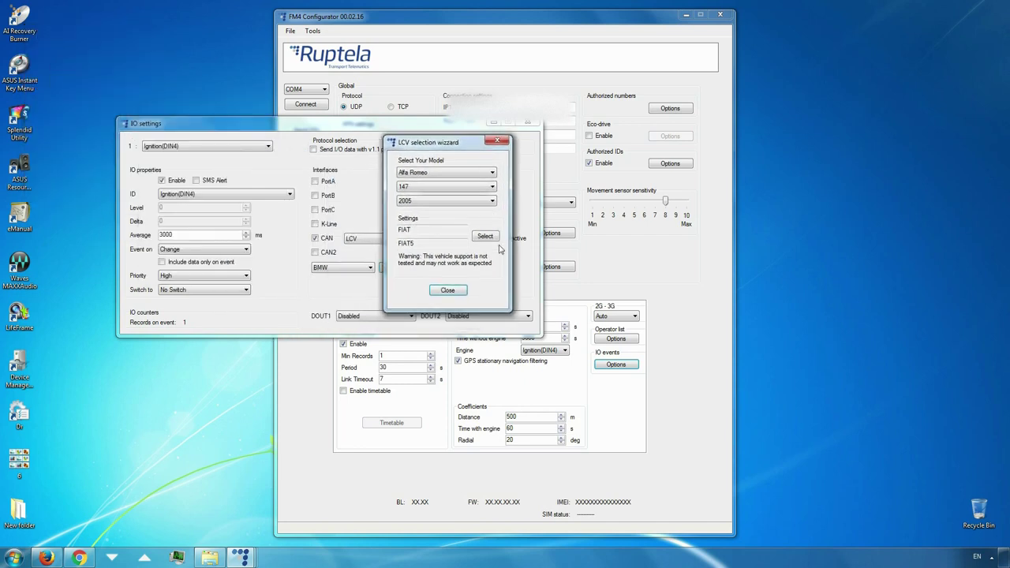
{"action": "left_click", "coordinate": [492, 173]}
{"action": "scroll", "coordinate": [486, 208], "scroll_direction": "down", "scroll_amount": 3}
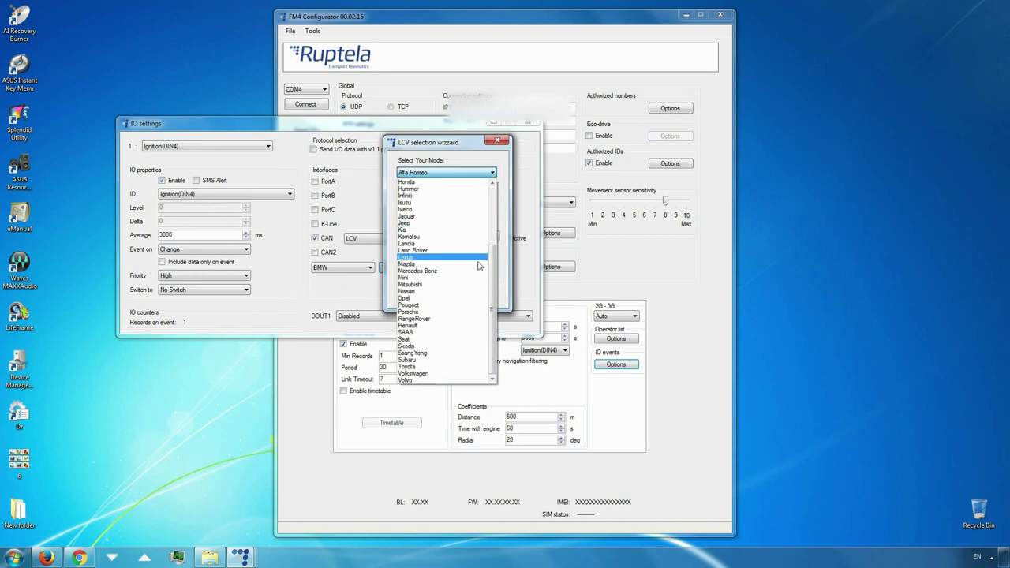
{"action": "left_click", "coordinate": [452, 376]}
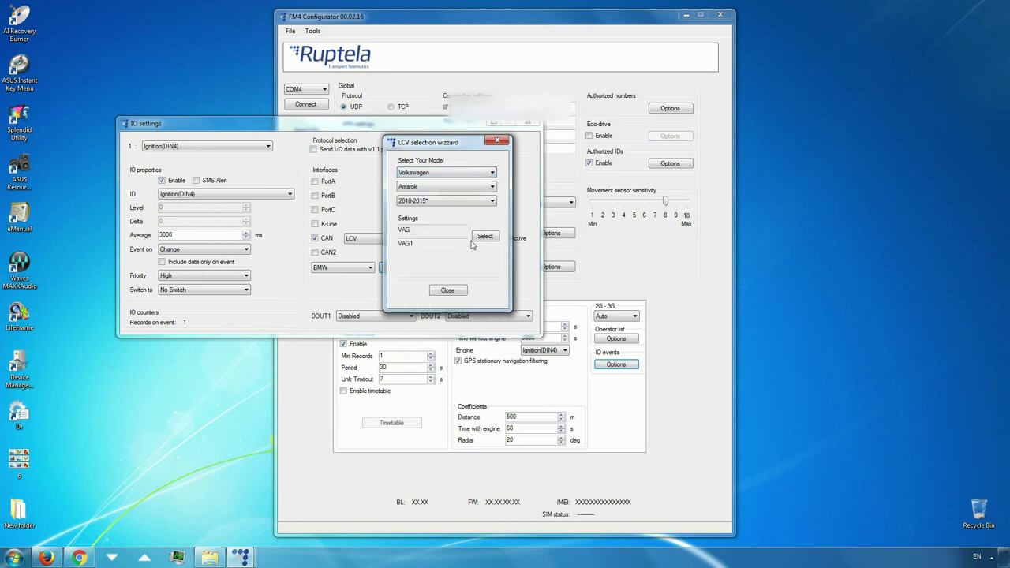
{"action": "left_click", "coordinate": [482, 186]}
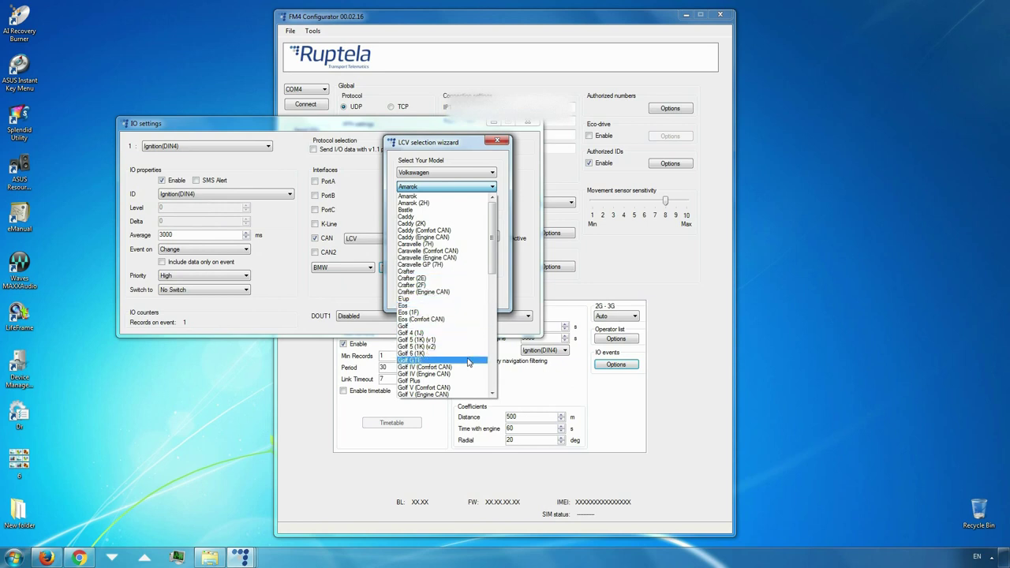
{"action": "left_click", "coordinate": [468, 362]}
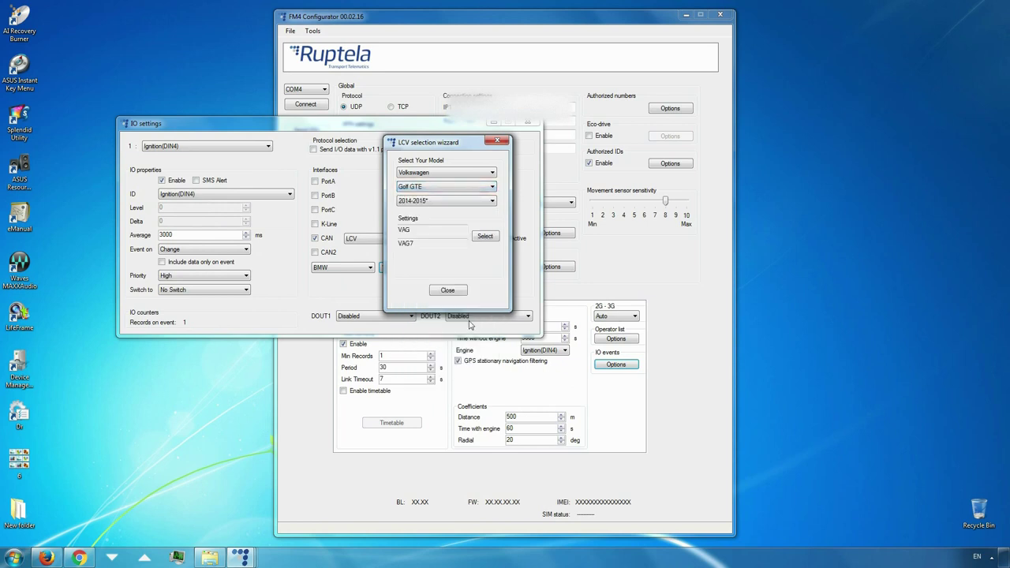
{"action": "left_click", "coordinate": [484, 236]}
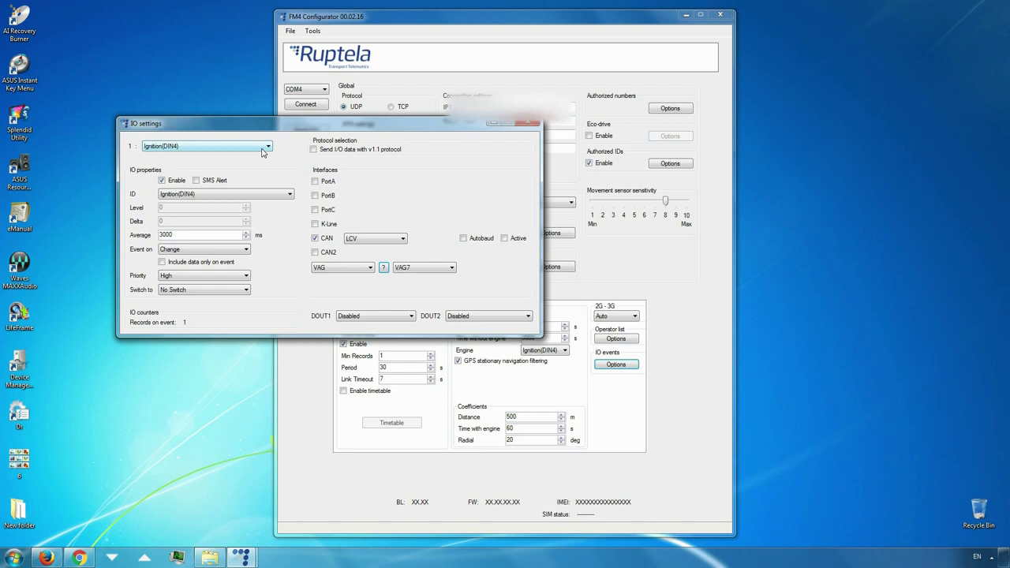
{"action": "left_click", "coordinate": [264, 150]}
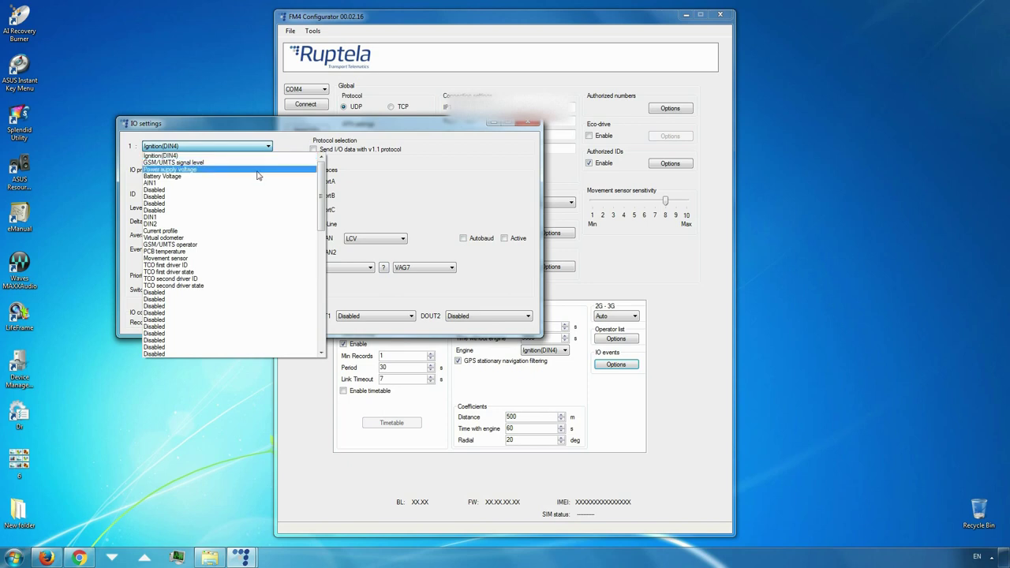
Enable IO slot 22 as CAN high resolution total vehicle distance
{"action": "left_click", "coordinate": [235, 300]}
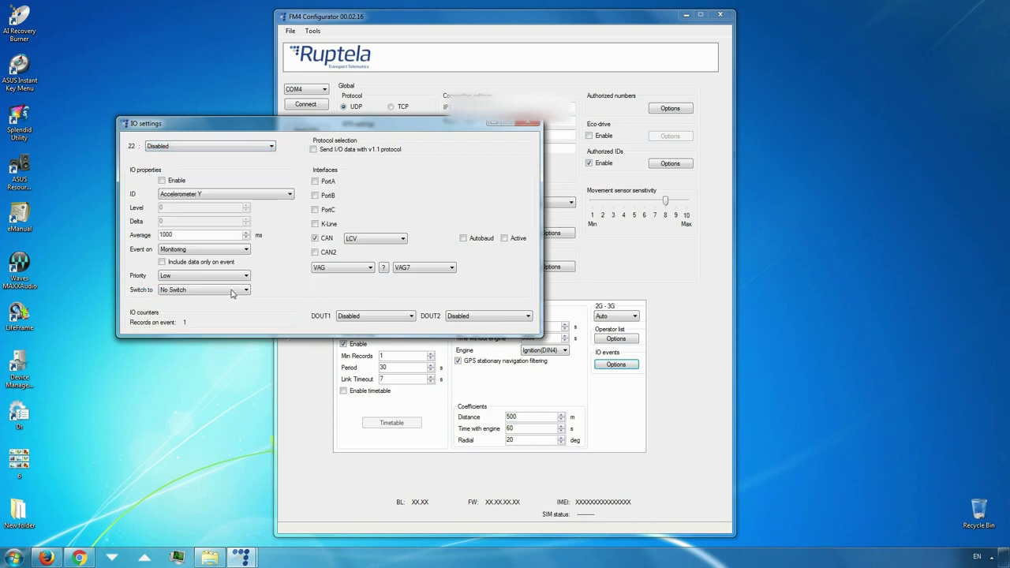
{"action": "left_click", "coordinate": [161, 180]}
{"action": "left_click", "coordinate": [270, 201]}
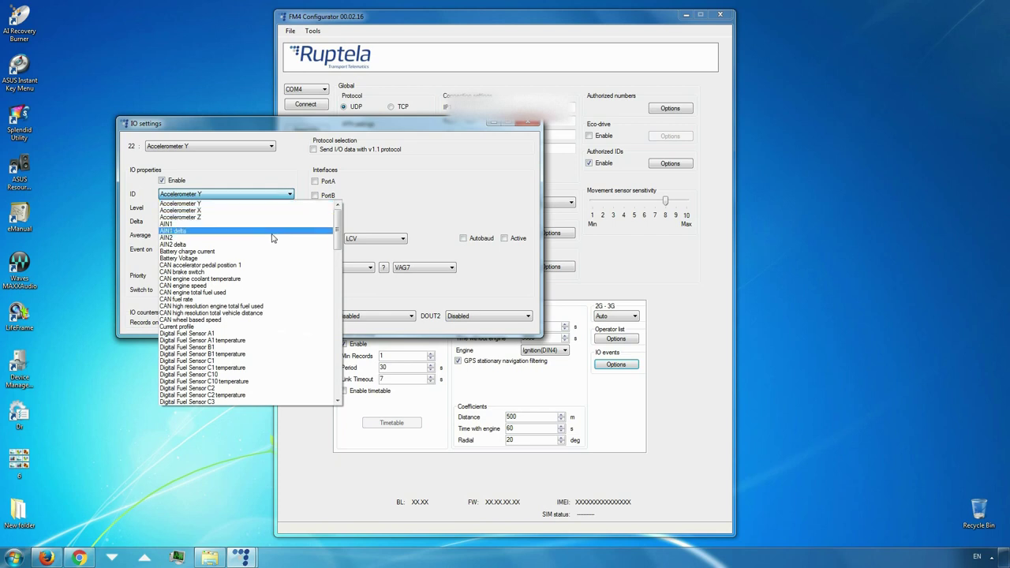
{"action": "left_click", "coordinate": [269, 314]}
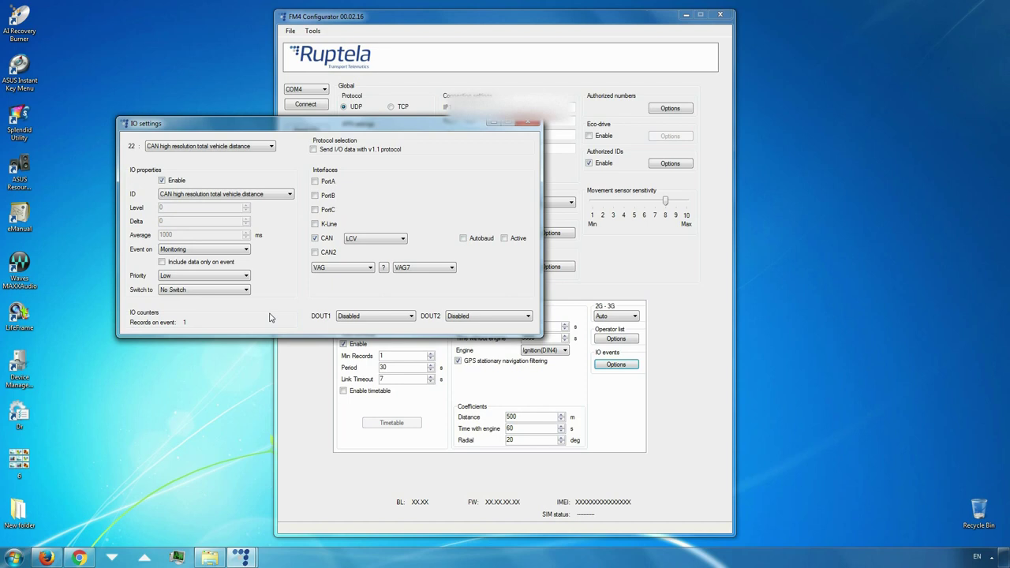
Enable IO slot 23 as CAN high resolution engine total fuel used, clearing its 1000 debounce
{"action": "left_click", "coordinate": [268, 147]}
{"action": "left_click", "coordinate": [252, 162]}
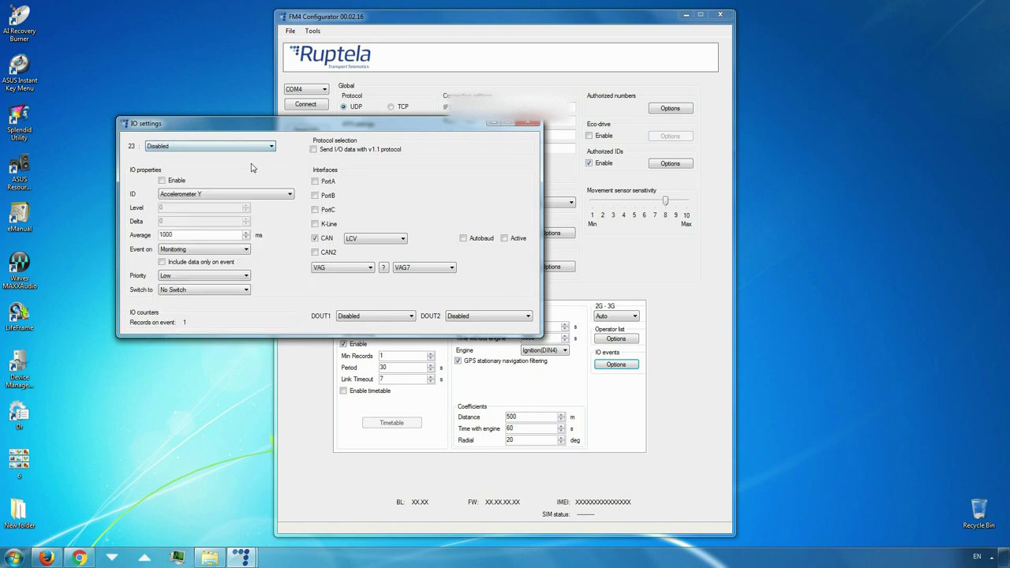
{"action": "left_click", "coordinate": [163, 181]}
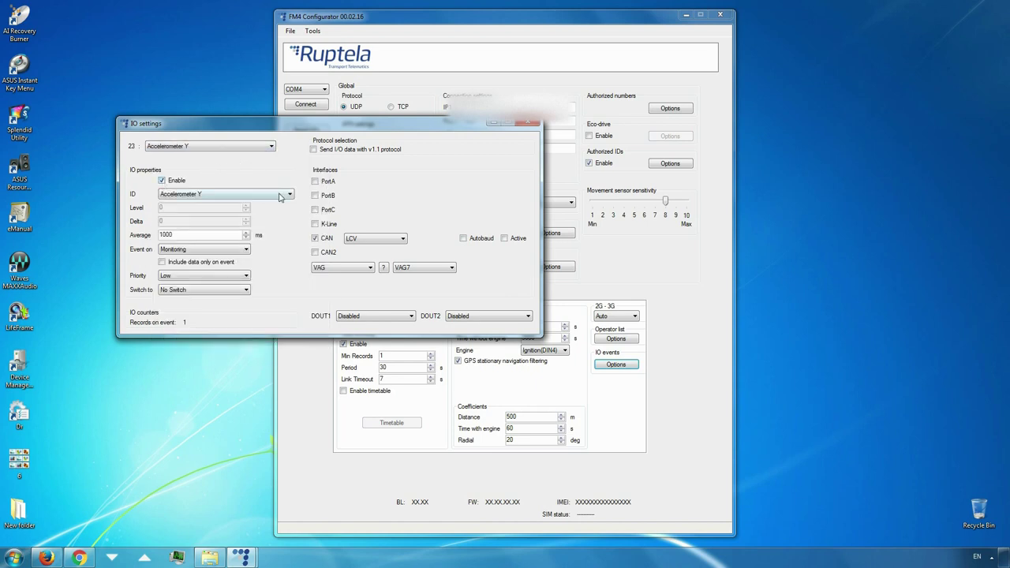
{"action": "left_click", "coordinate": [279, 196]}
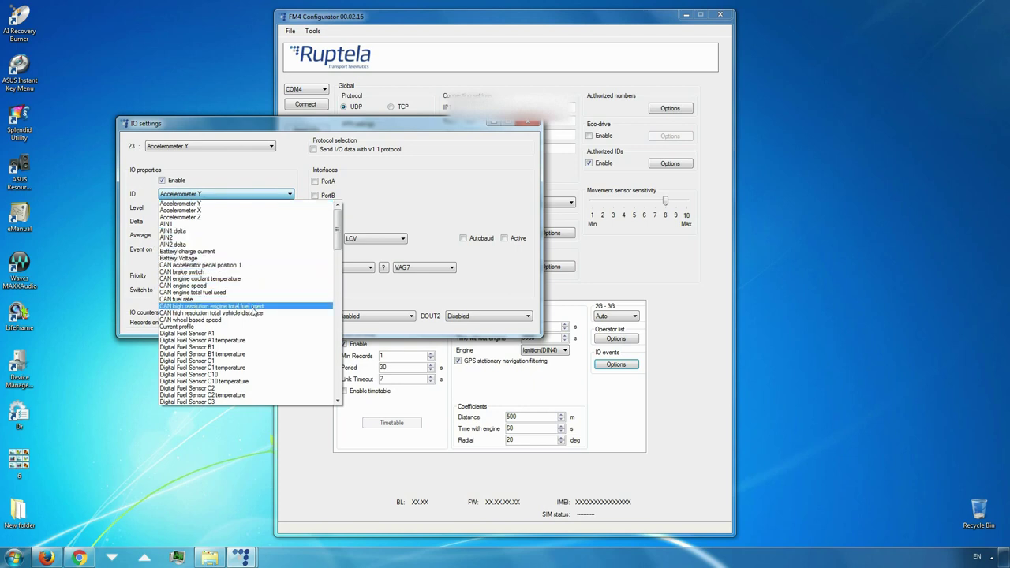
{"action": "left_click", "coordinate": [255, 306]}
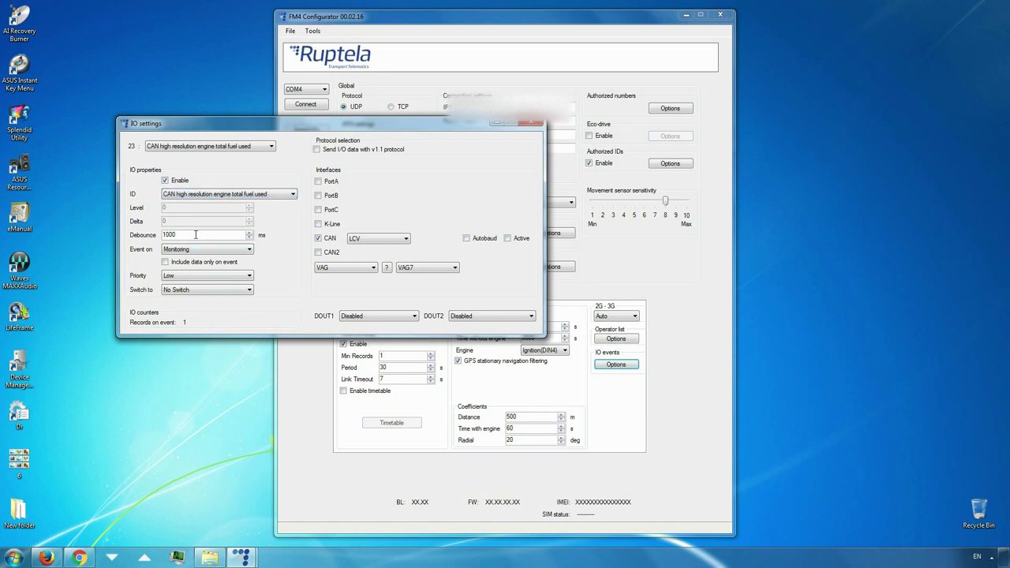
{"action": "left_click_drag", "start_coordinate": [196, 235], "coordinate": [139, 237]}
{"action": "key", "text": "BackSpace"}
{"action": "left_click", "coordinate": [271, 146]}
Enable IO slot 24 and assign it CAN wheel based speed
{"action": "left_click", "coordinate": [257, 164]}
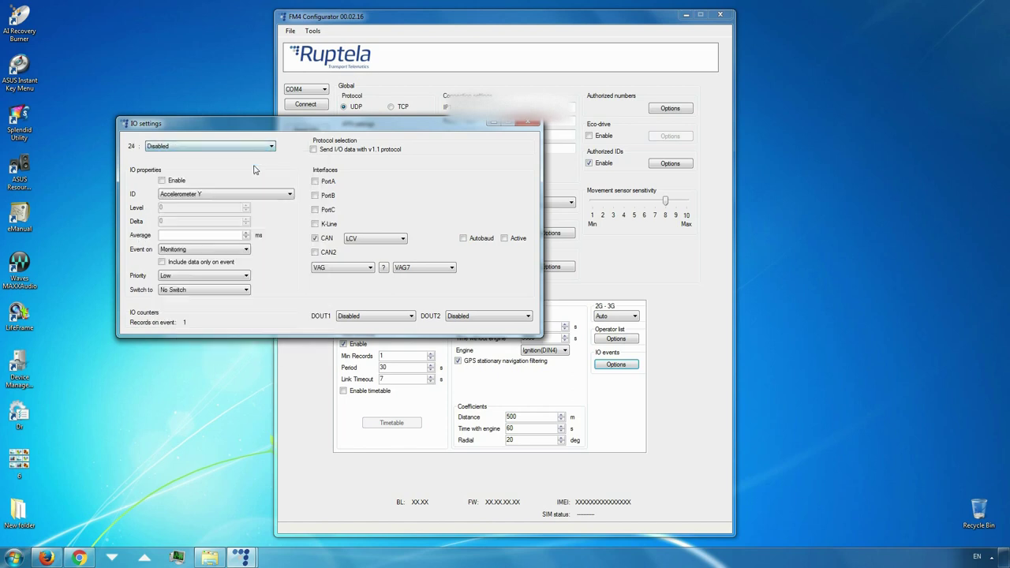
{"action": "left_click", "coordinate": [162, 180]}
{"action": "left_click", "coordinate": [270, 196]}
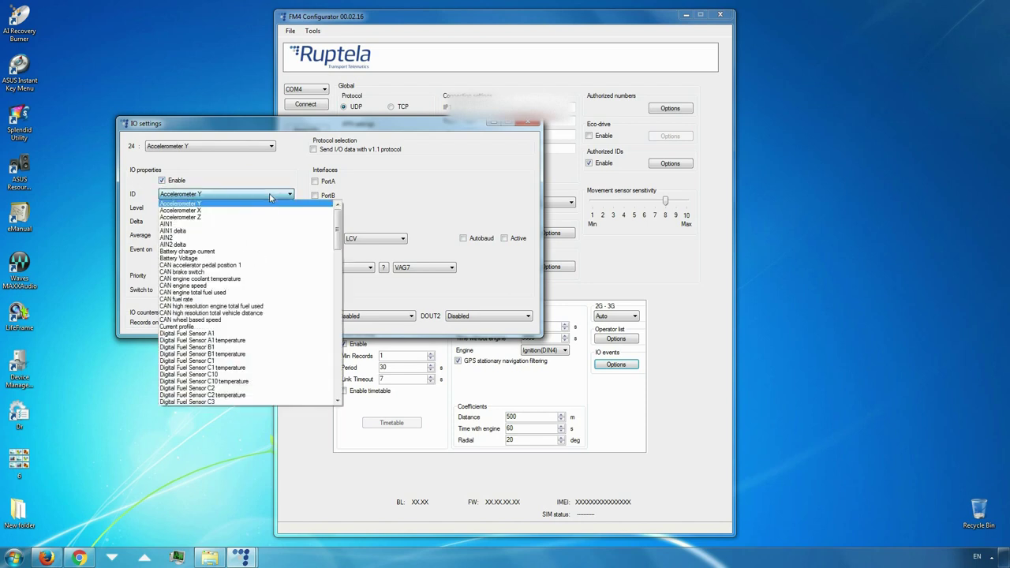
{"action": "left_click", "coordinate": [255, 320]}
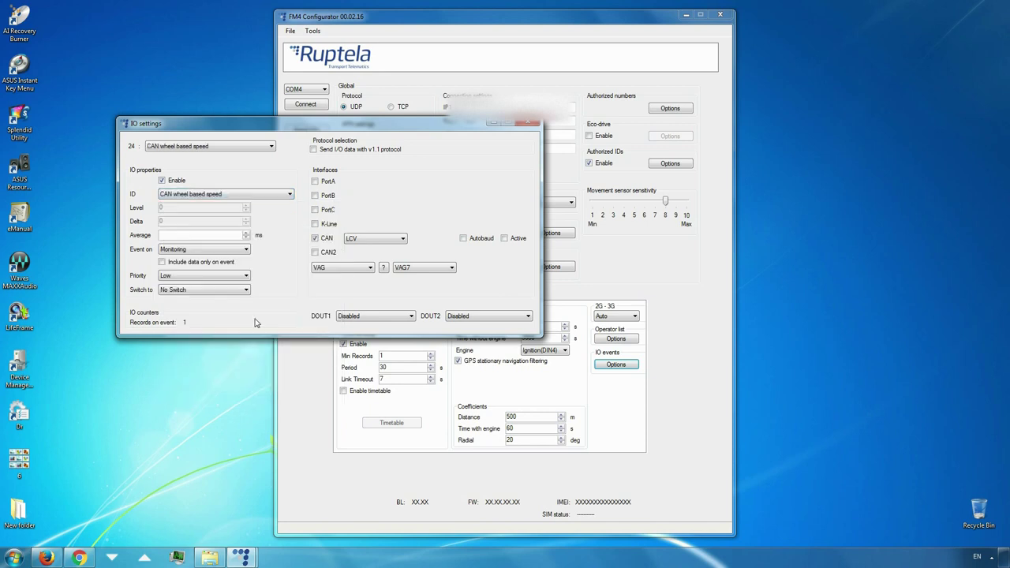
Enable IO slot 25 and assign it CAN engine speed
{"action": "left_click", "coordinate": [241, 147]}
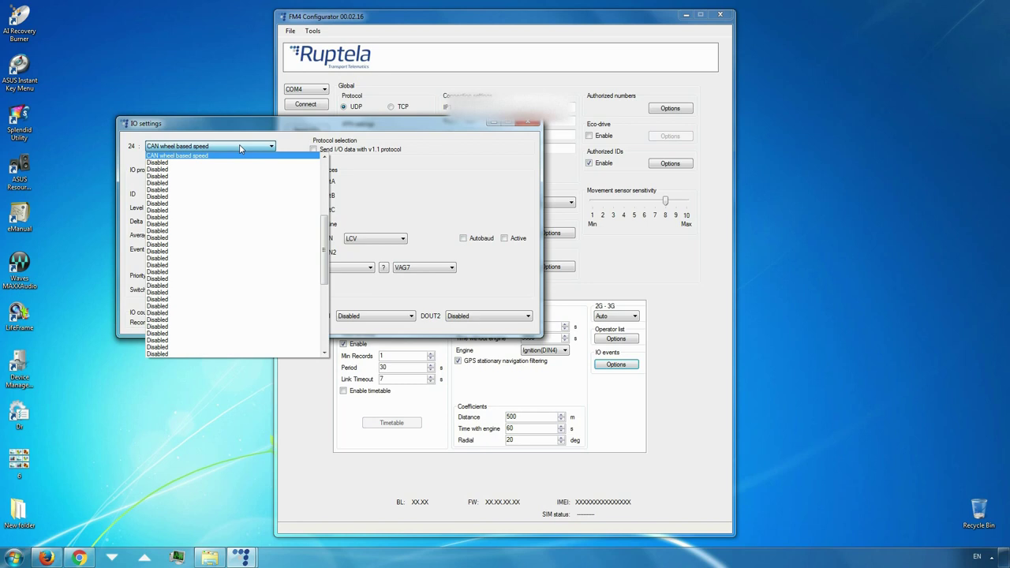
{"action": "left_click", "coordinate": [231, 162]}
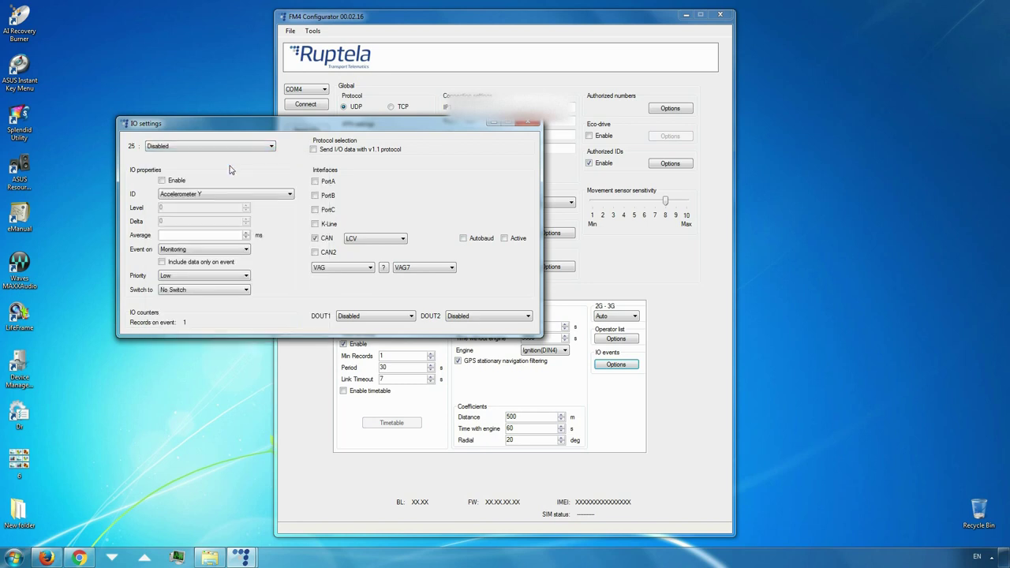
{"action": "left_click", "coordinate": [162, 181]}
{"action": "left_click", "coordinate": [273, 196]}
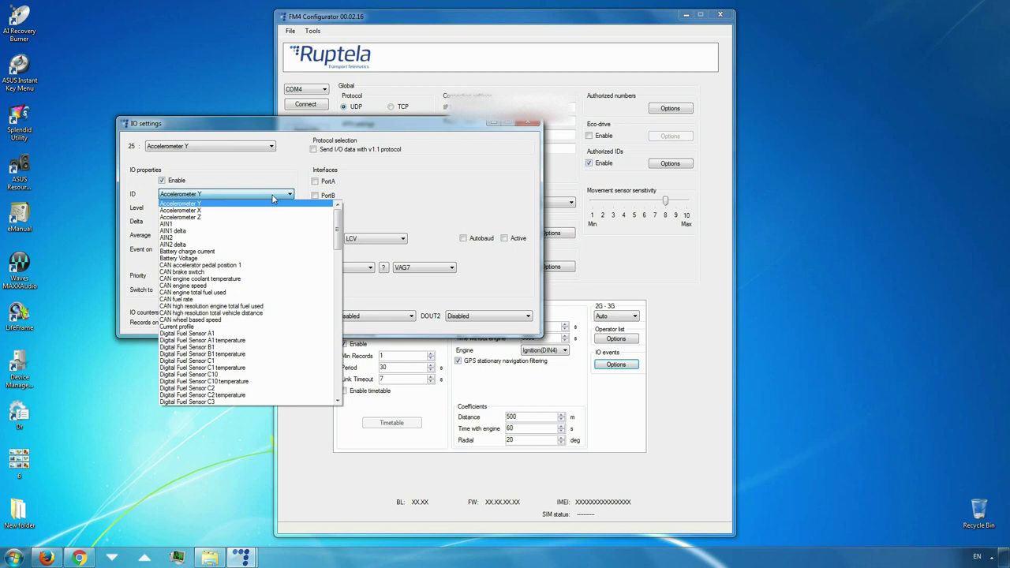
{"action": "left_click", "coordinate": [238, 286]}
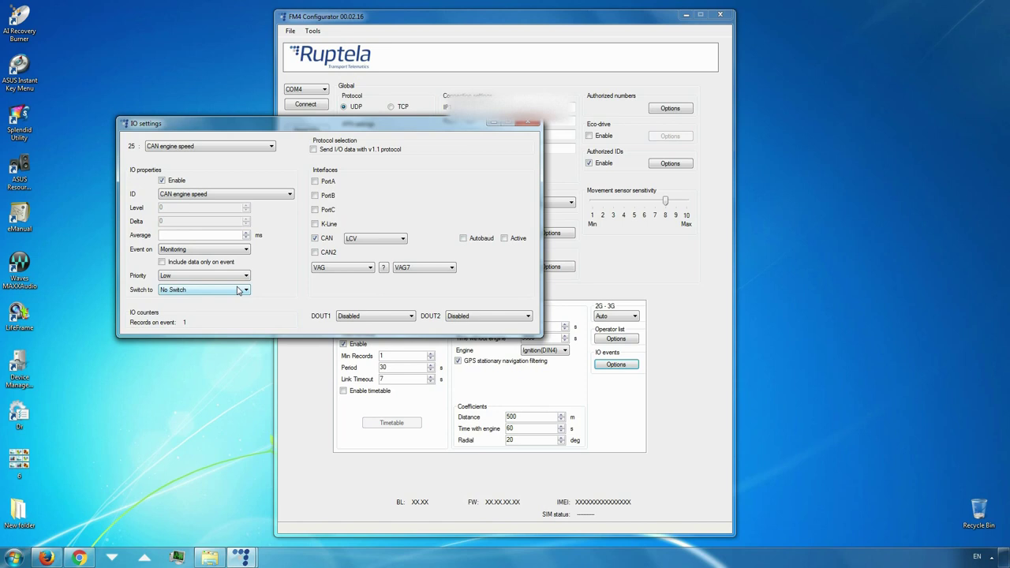
{"action": "left_click", "coordinate": [234, 147]}
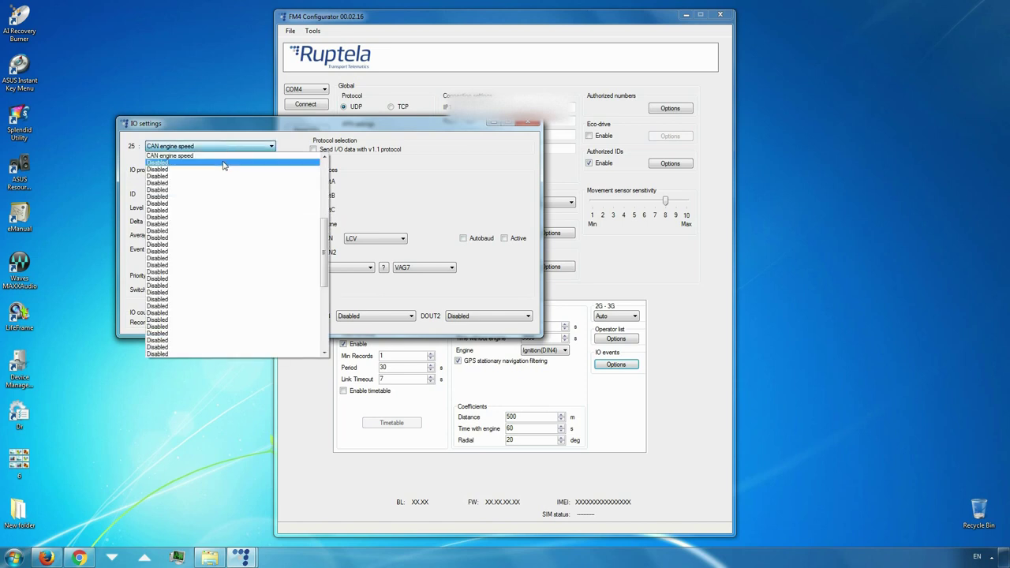
Turn on IO slot 26 and choose Fuel level liters as its parameter ID
{"action": "left_click", "coordinate": [224, 163]}
{"action": "left_click", "coordinate": [162, 181]}
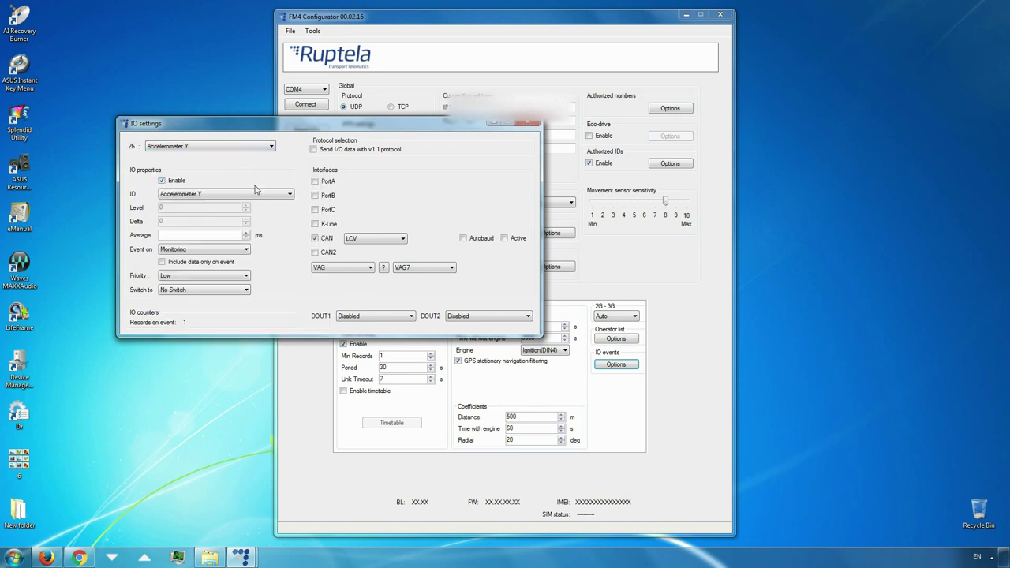
{"action": "left_click", "coordinate": [273, 194]}
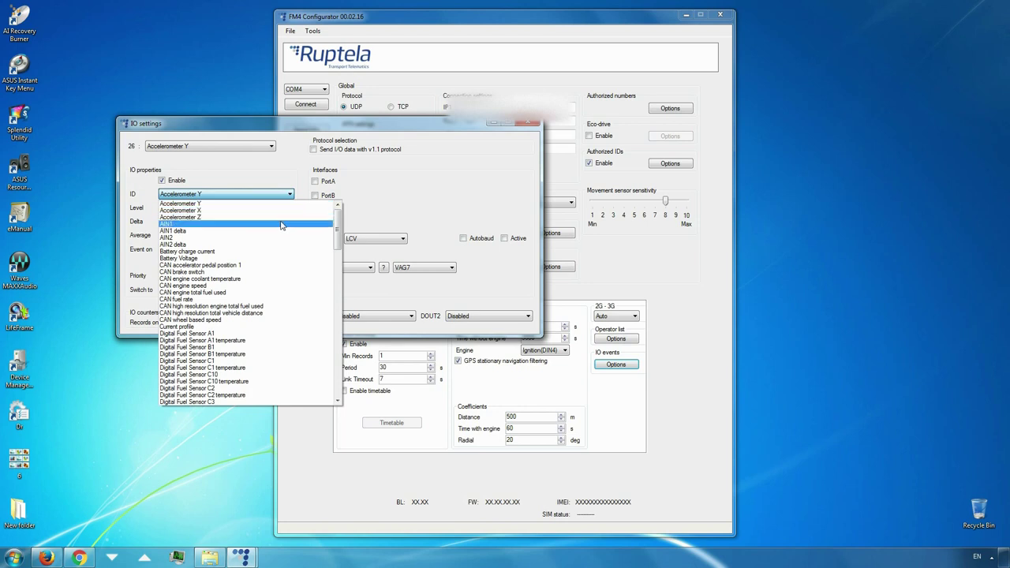
{"action": "scroll", "coordinate": [282, 226], "scroll_direction": "down", "scroll_amount": 7}
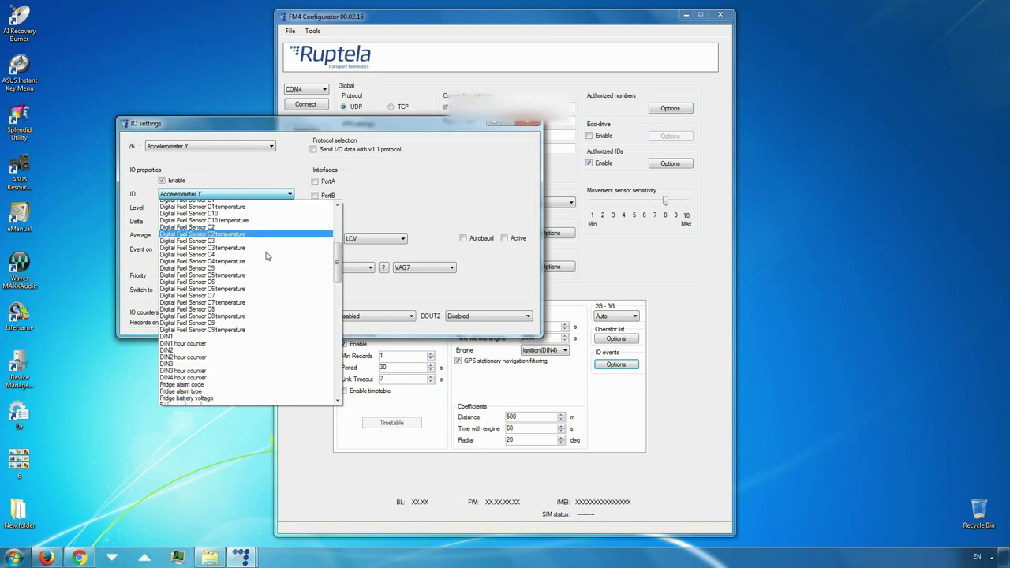
{"action": "scroll", "coordinate": [267, 255], "scroll_direction": "down", "scroll_amount": 6}
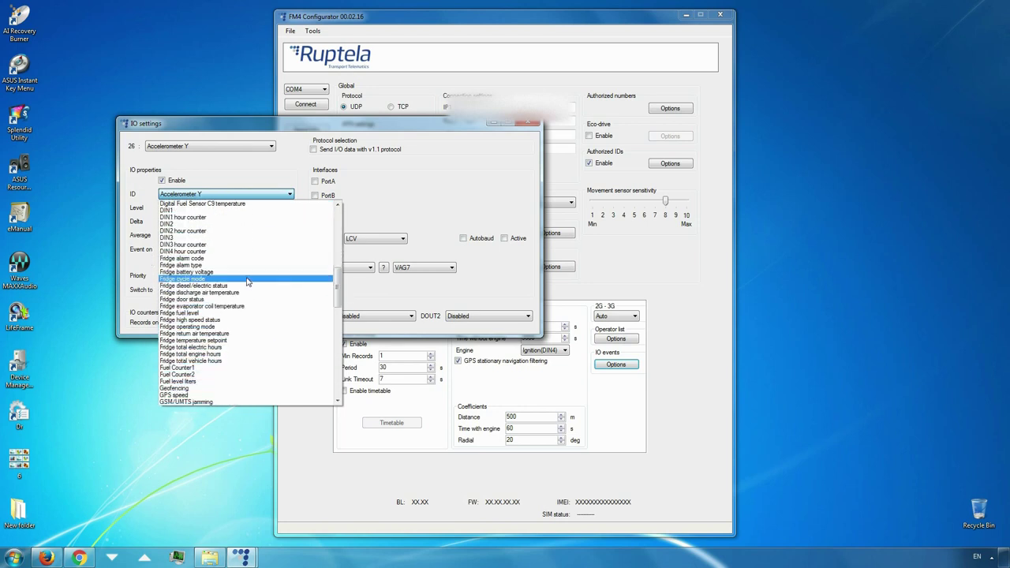
{"action": "scroll", "coordinate": [247, 281], "scroll_direction": "down", "scroll_amount": 1}
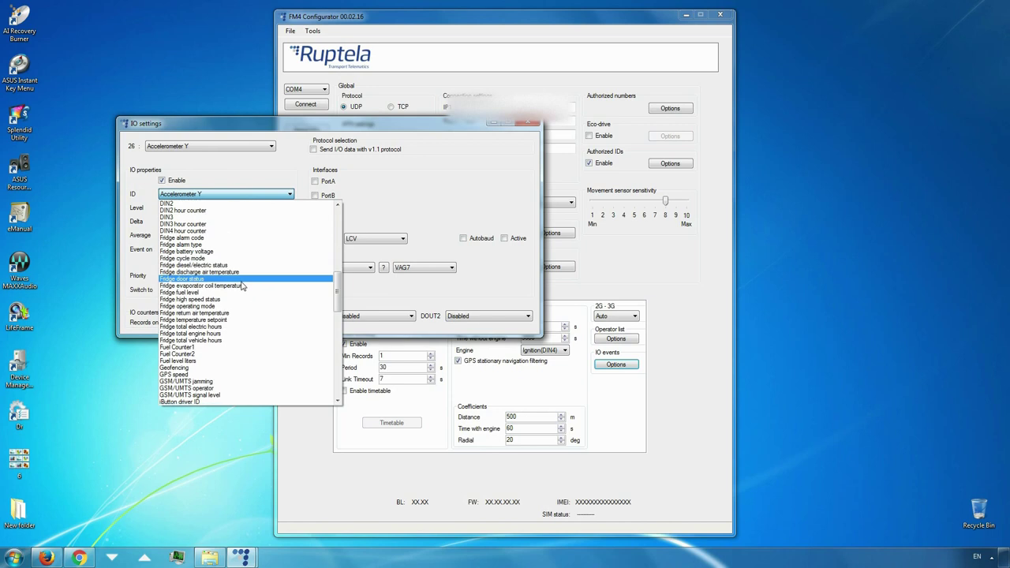
{"action": "left_click", "coordinate": [203, 361]}
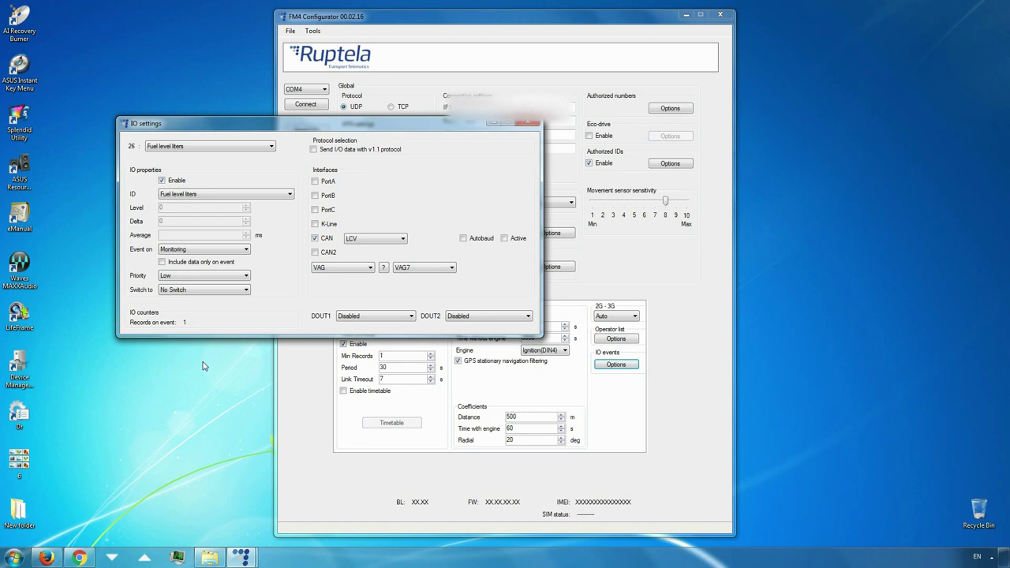
Connect on COM11, send the configuration to the device, then disconnect and close the configurator
{"action": "left_click", "coordinate": [529, 123]}
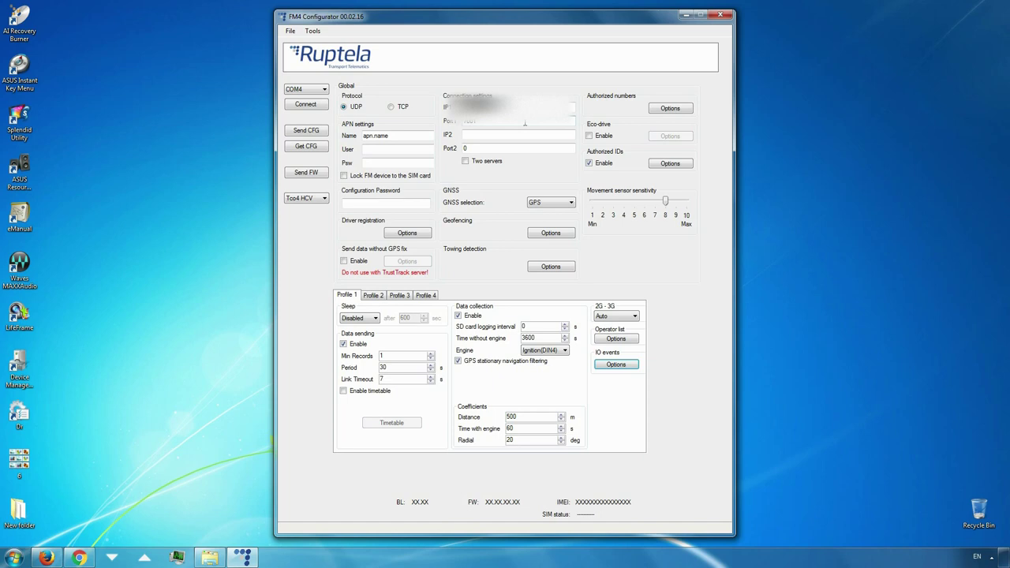
{"action": "left_click", "coordinate": [322, 89]}
{"action": "left_click", "coordinate": [315, 154]}
{"action": "left_click", "coordinate": [320, 108]}
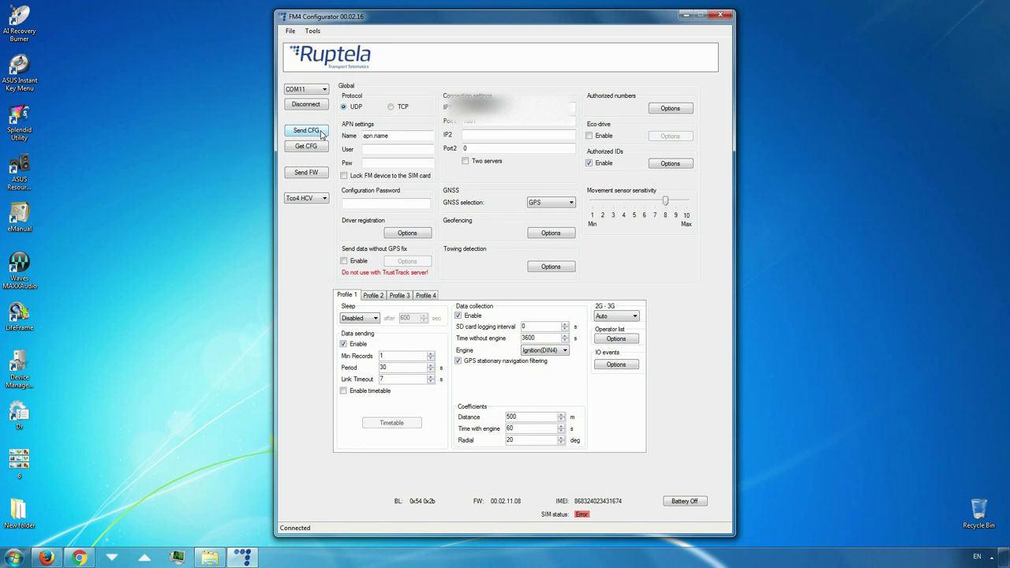
{"action": "left_click", "coordinate": [307, 131]}
{"action": "left_click", "coordinate": [319, 106]}
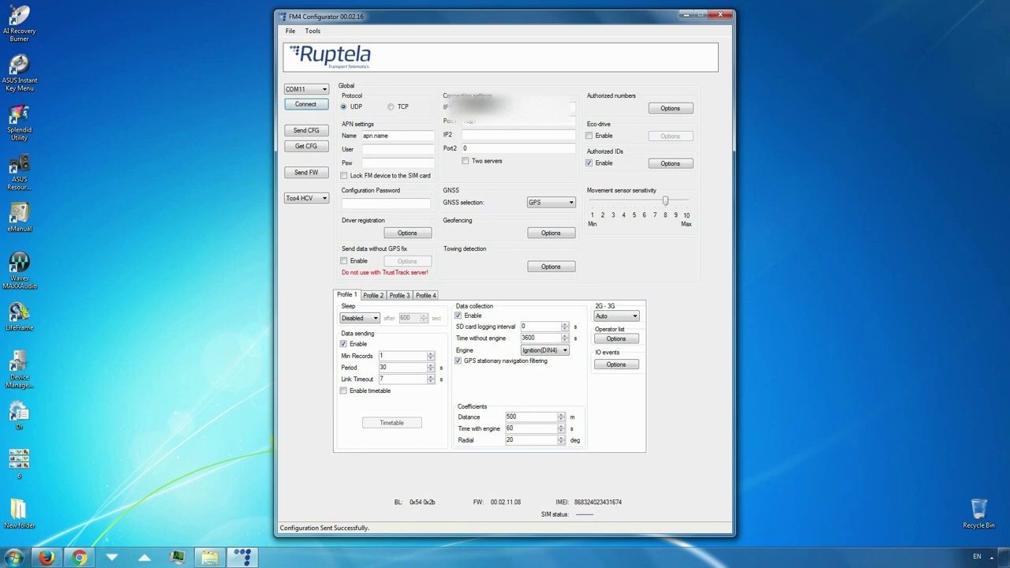
{"action": "left_click", "coordinate": [720, 15]}
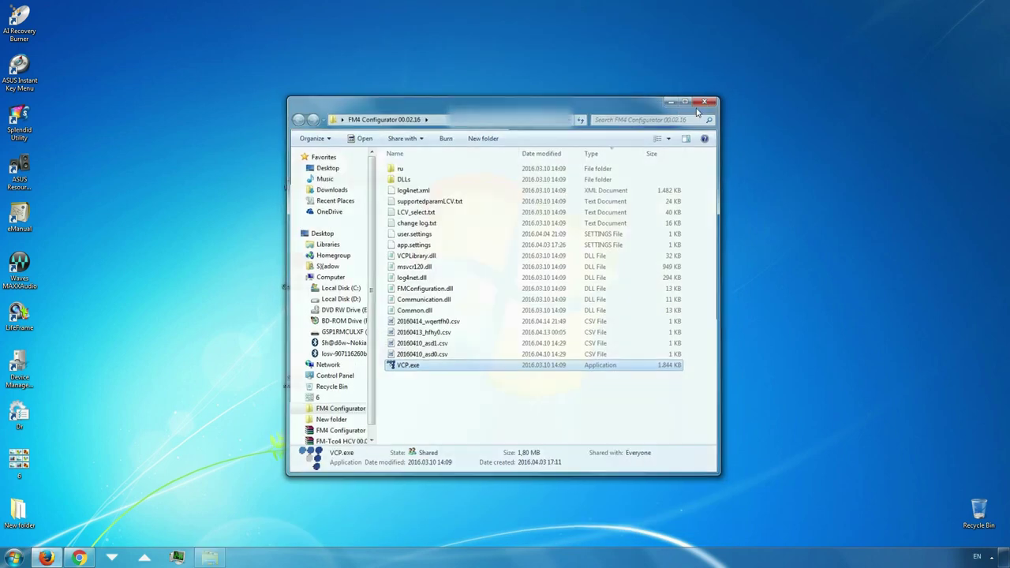